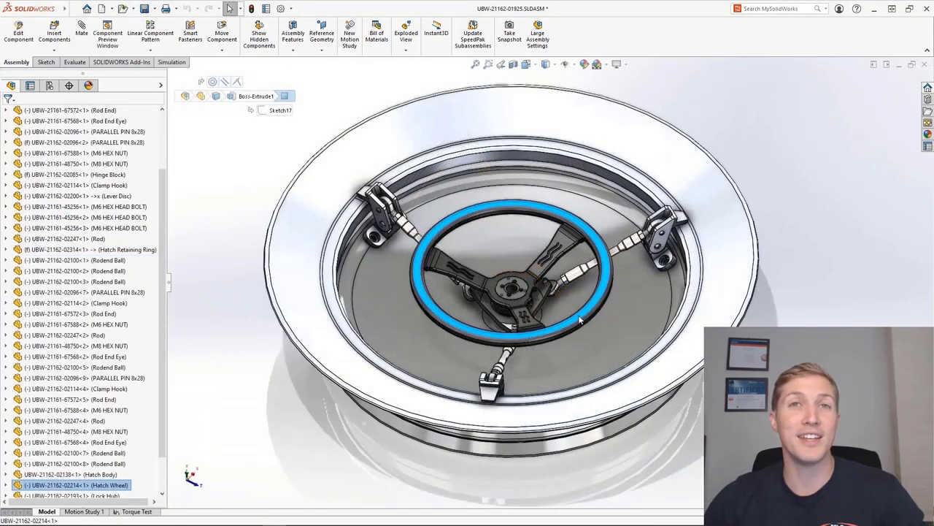
# Rotate the hatch wheel slightly to check how the locking mechanism moves, and release the selection
pyautogui.moveTo(595, 303)
pyautogui.mouseDown()
pyautogui.moveTo(600, 287)
pyautogui.moveTo(594, 319)
pyautogui.mouseUp()
pyautogui.press('Escape')
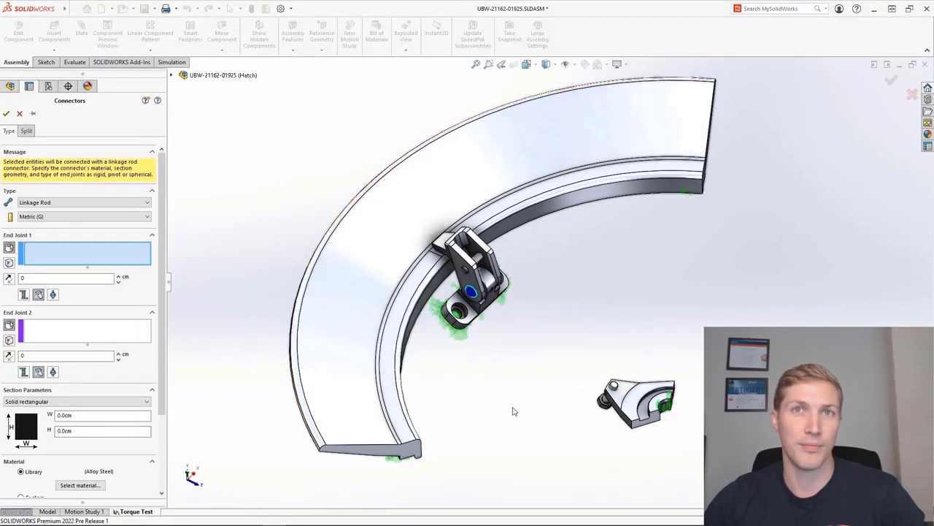
# Define a linkage rod connector with spherical joints between the lever disc's bolt face and the clamp hook's pin face, solid circular, 1.0 cm radius
pyautogui.click(604, 400)
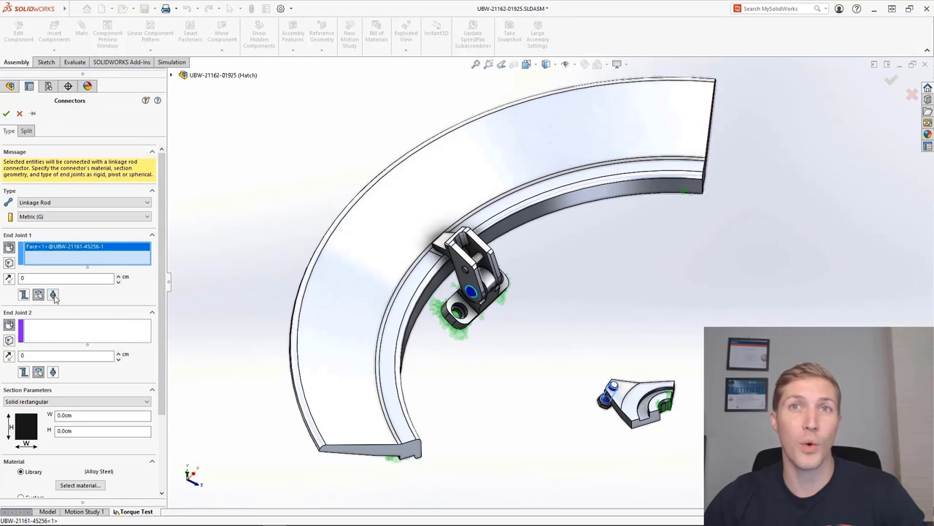
pyautogui.click(48, 332)
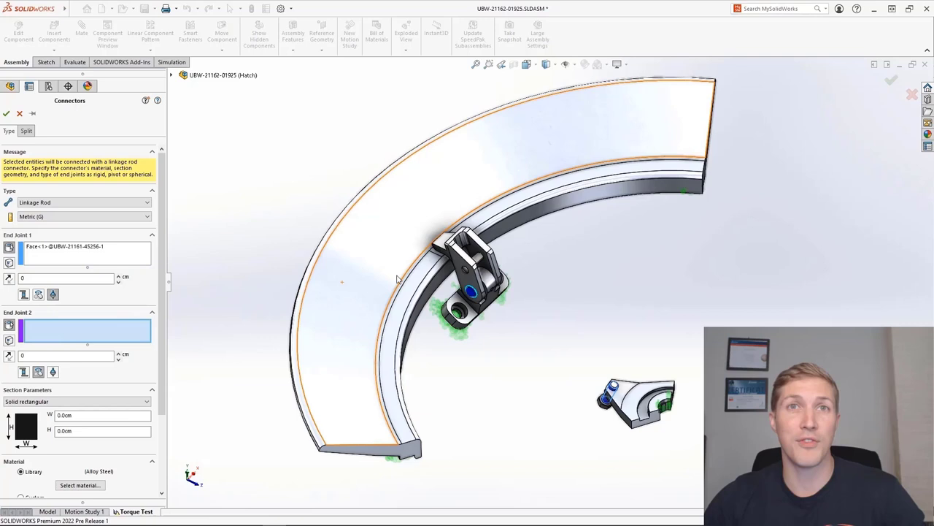
pyautogui.click(470, 257)
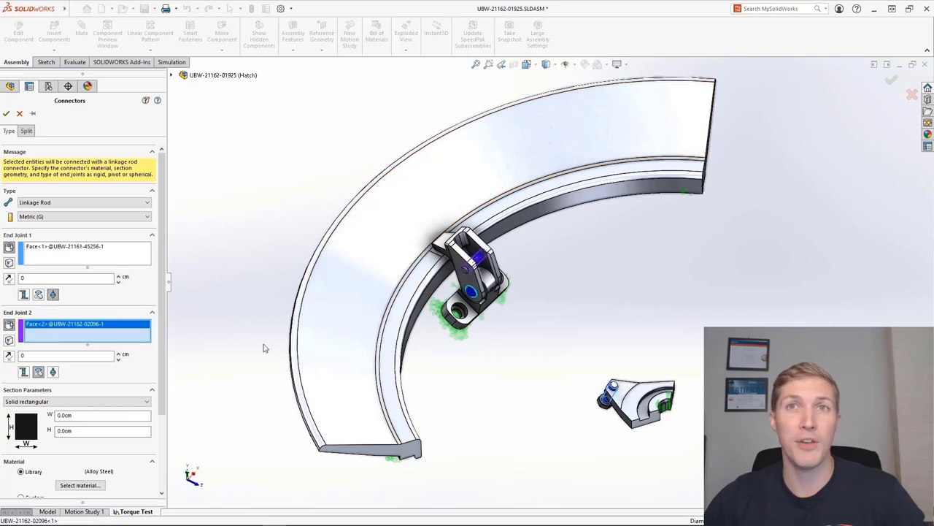
pyautogui.click(60, 402)
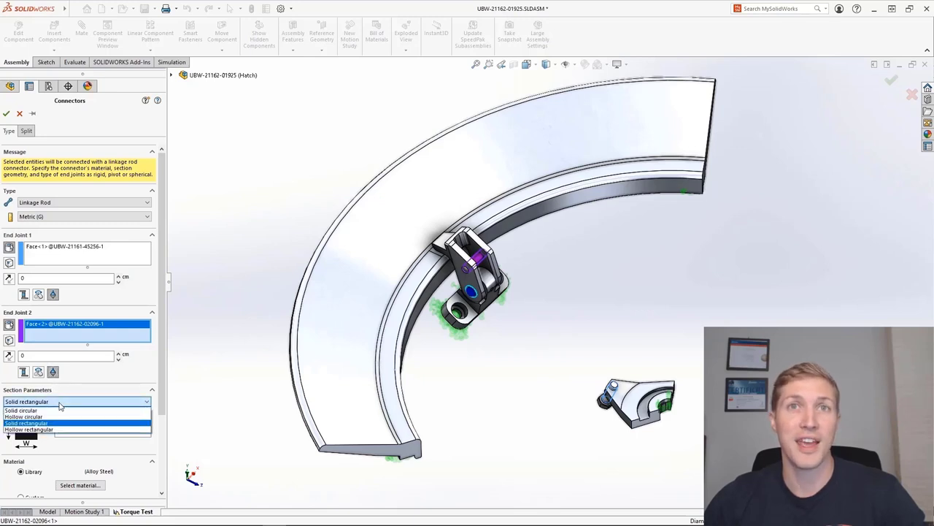
pyautogui.click(57, 411)
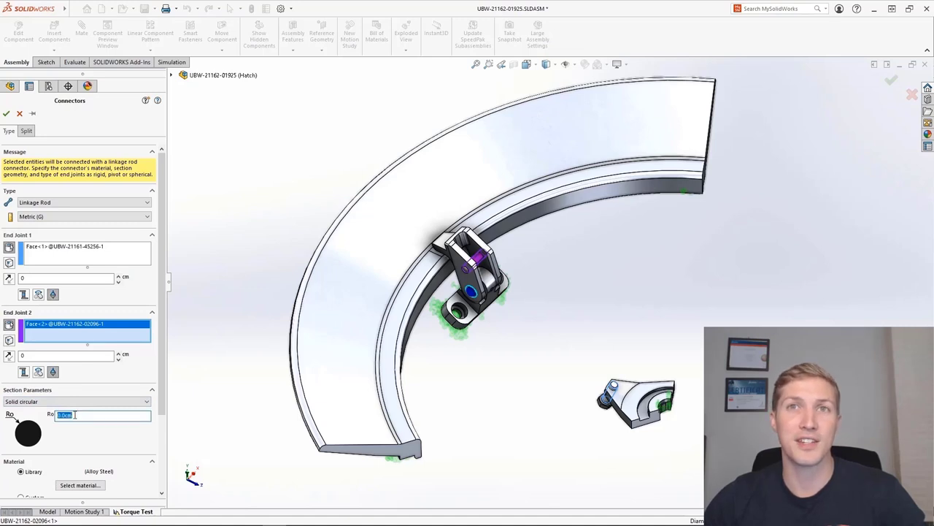
pyautogui.click(74, 415)
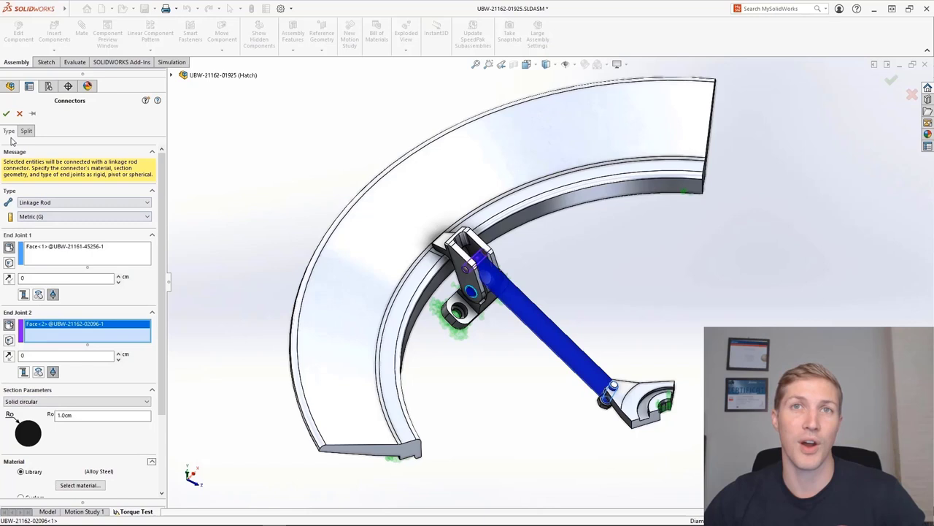
pyautogui.click(6, 115)
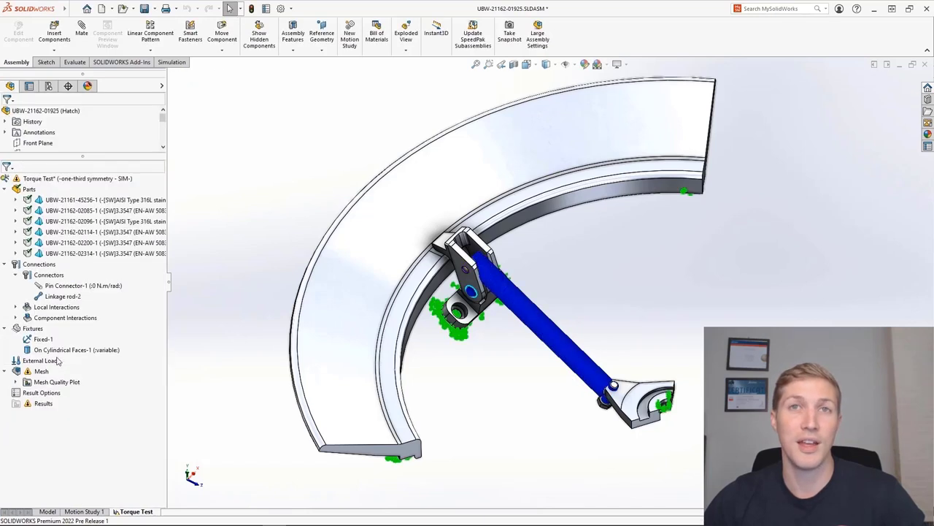
# Mesh the study with a blended curvature-based mesh, 15 mm maximum and 2 mm minimum element size
pyautogui.rightClick(41, 371)
pyautogui.click(84, 213)
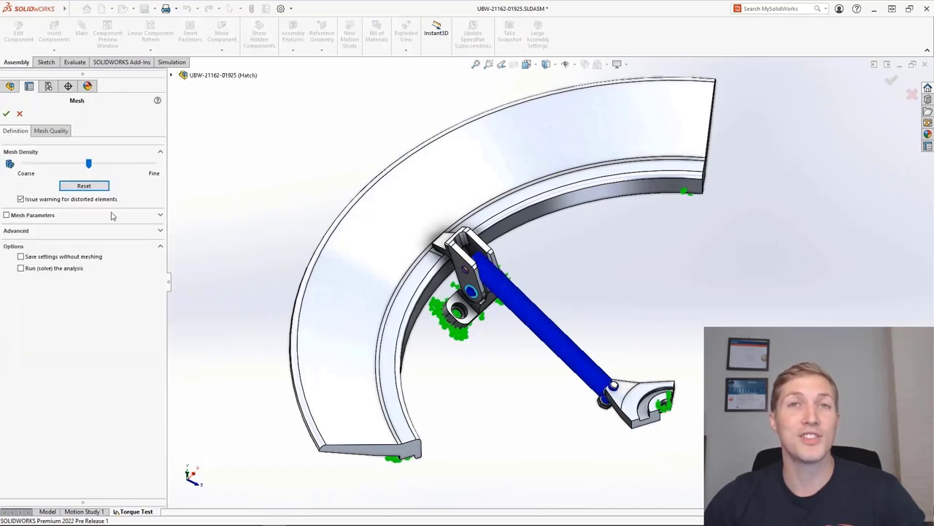
pyautogui.click(7, 215)
pyautogui.click(65, 275)
pyautogui.write('15')
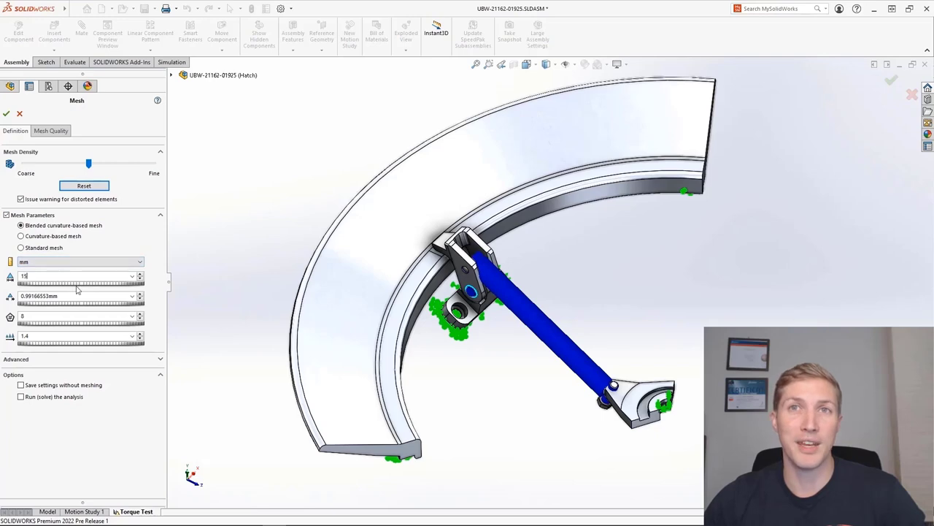
pyautogui.click(80, 296)
pyautogui.write('2')
pyautogui.press('Tab')
pyautogui.click(6, 114)
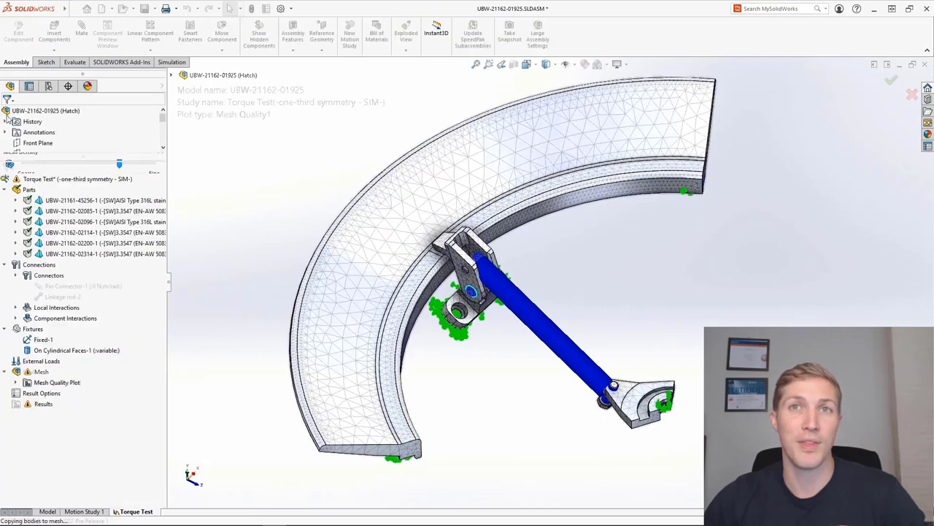
# Add a mesh control to the hatch retaining ring with 20 mm element size and 18 mm minimum element size
pyautogui.rightClick(60, 253)
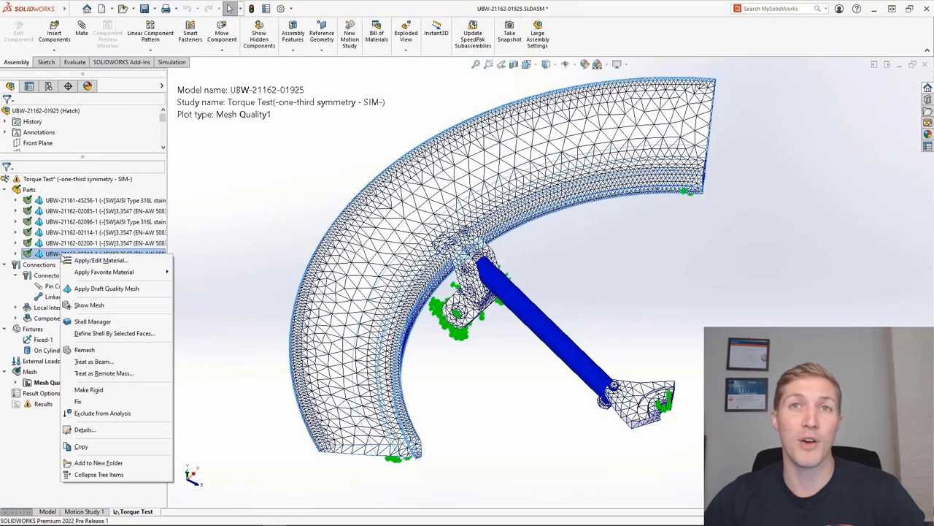
pyautogui.click(100, 350)
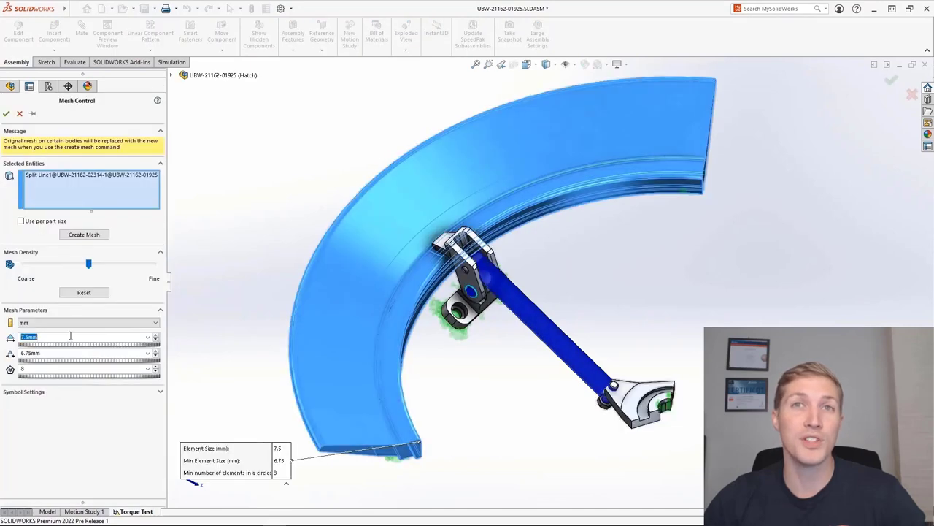
pyautogui.write('20')
pyautogui.click(65, 352)
pyautogui.write('18')
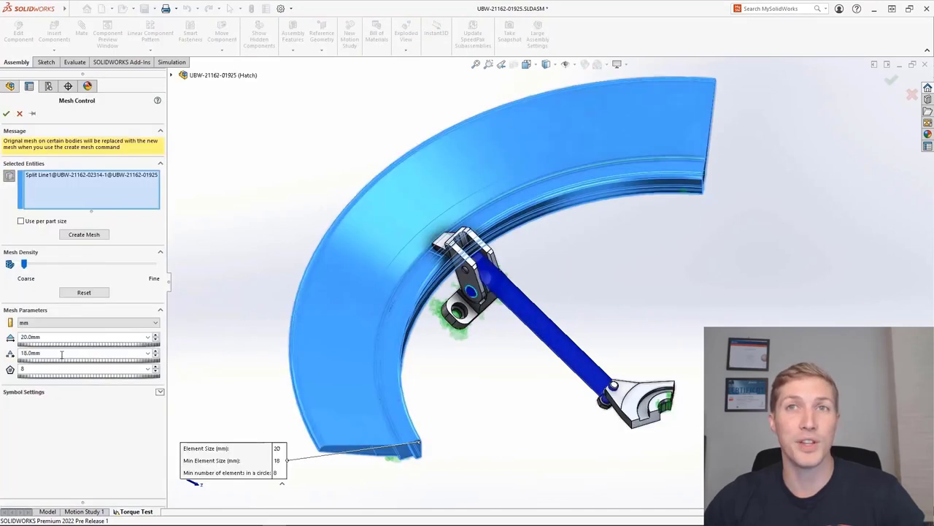
pyautogui.click(6, 114)
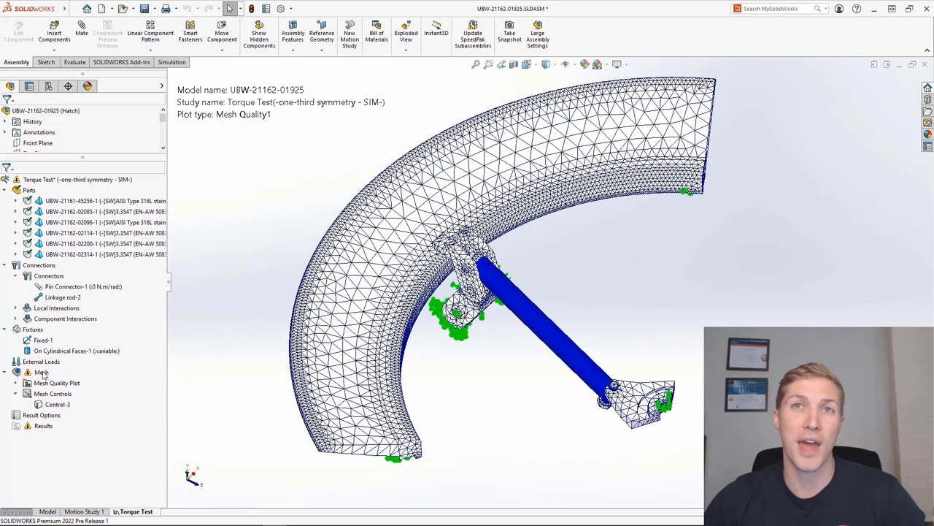
# Add a mesh control of 1.5 mm element size to the contact faces of the clamp hook and retaining ring, and create the mesh
pyautogui.rightClick(42, 374)
pyautogui.click(140, 247)
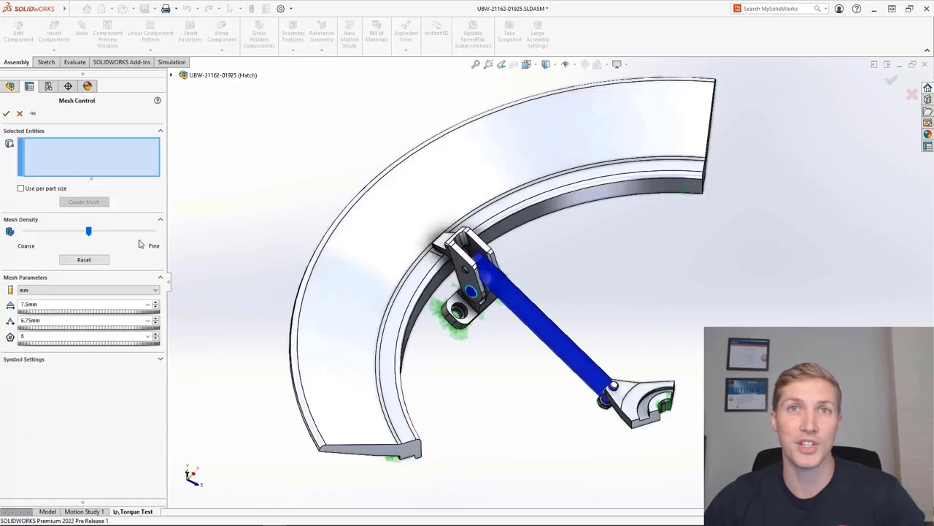
pyautogui.click(428, 248)
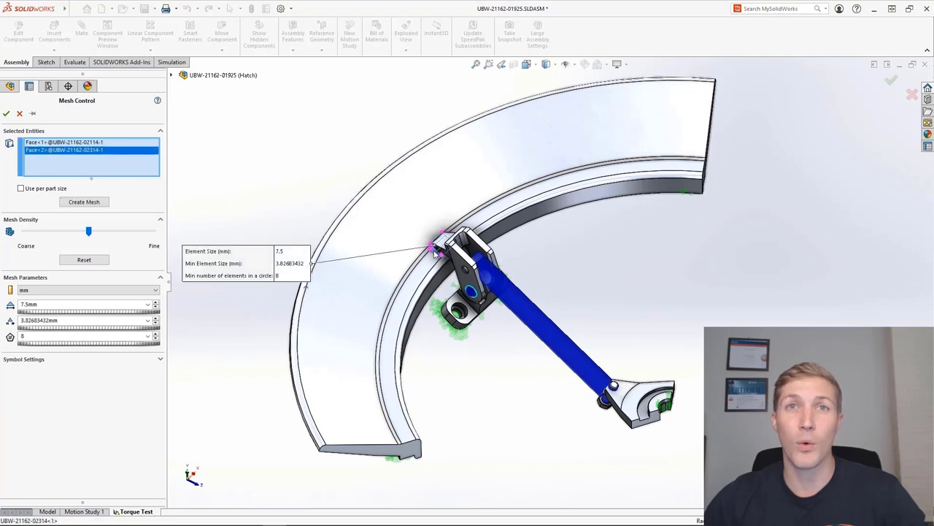
pyautogui.click(40, 302)
pyautogui.write('1.5')
pyautogui.click(6, 114)
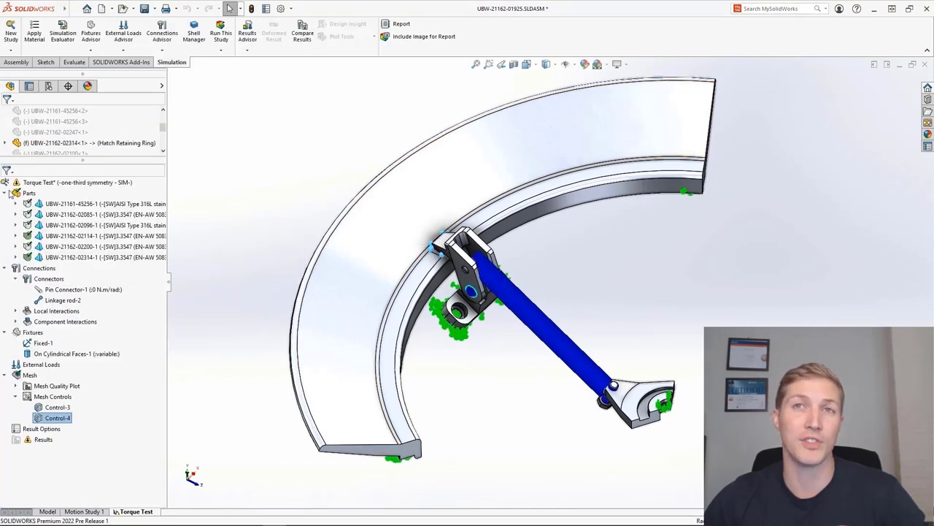
# Apply a reversed 5.5 N.m torque to the curved groove face of the lever disc, using that face as the axis reference
pyautogui.rightClick(64, 365)
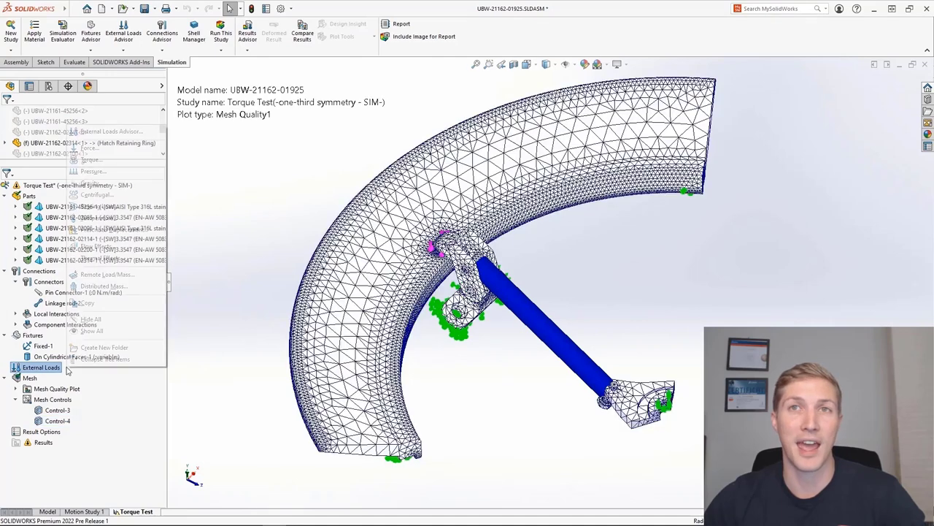
pyautogui.click(111, 163)
pyautogui.moveTo(565, 398); pyautogui.dragTo(560, 333, button='right')
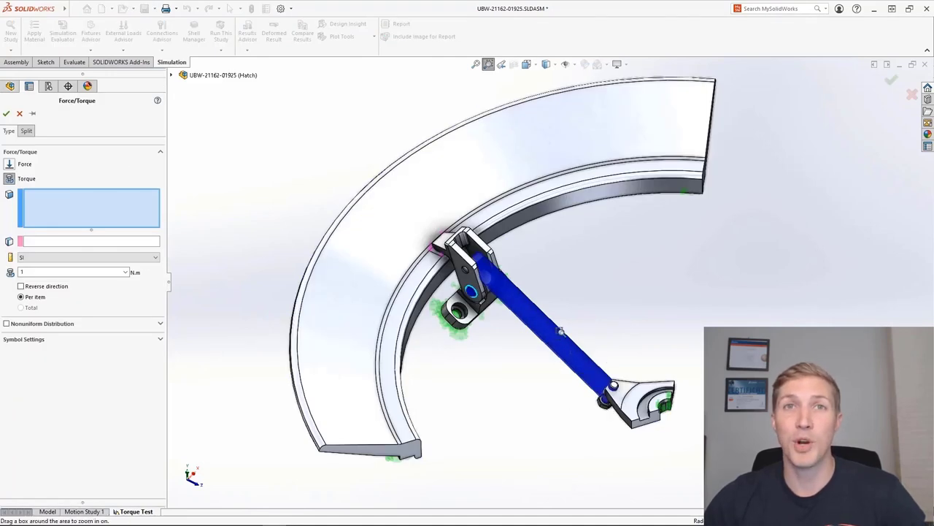
pyautogui.moveTo(561, 333); pyautogui.dragTo(704, 452)
pyautogui.click(568, 320)
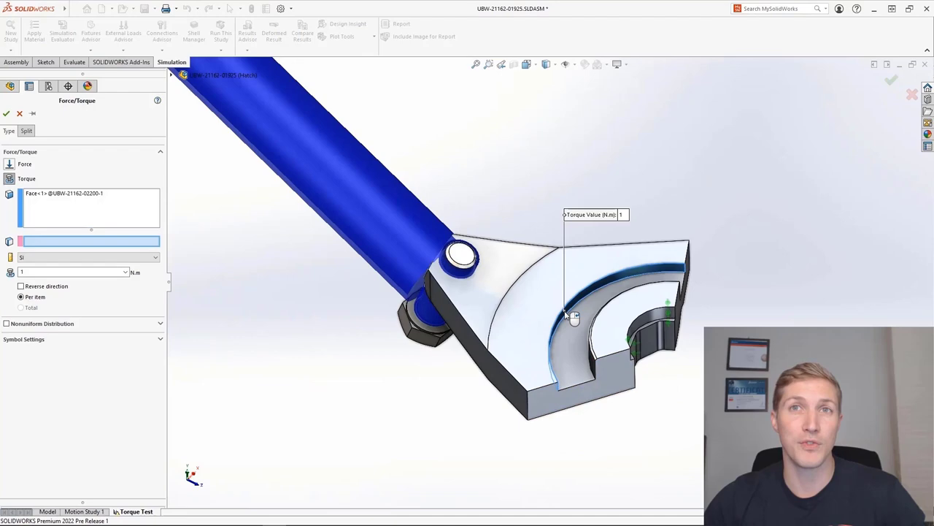
pyautogui.doubleClick(33, 271)
pyautogui.write('5.5')
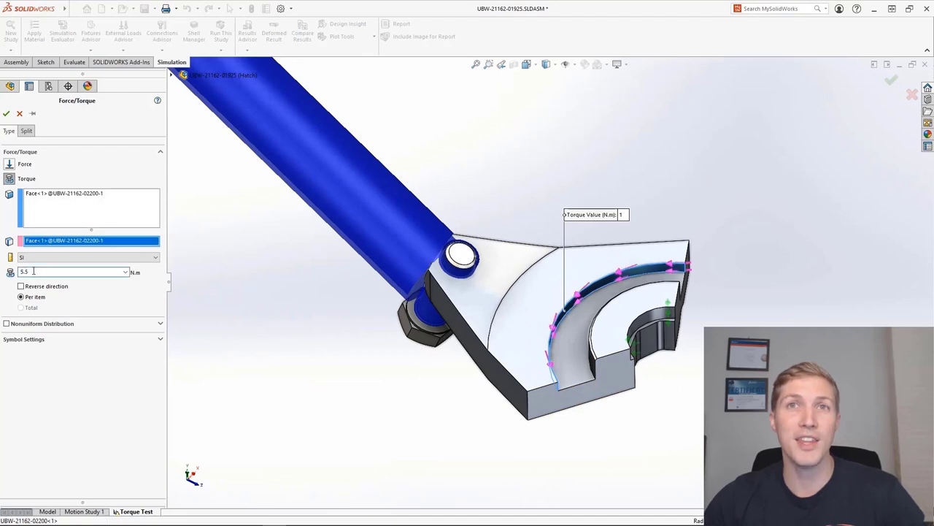
pyautogui.click(21, 286)
pyautogui.click(6, 114)
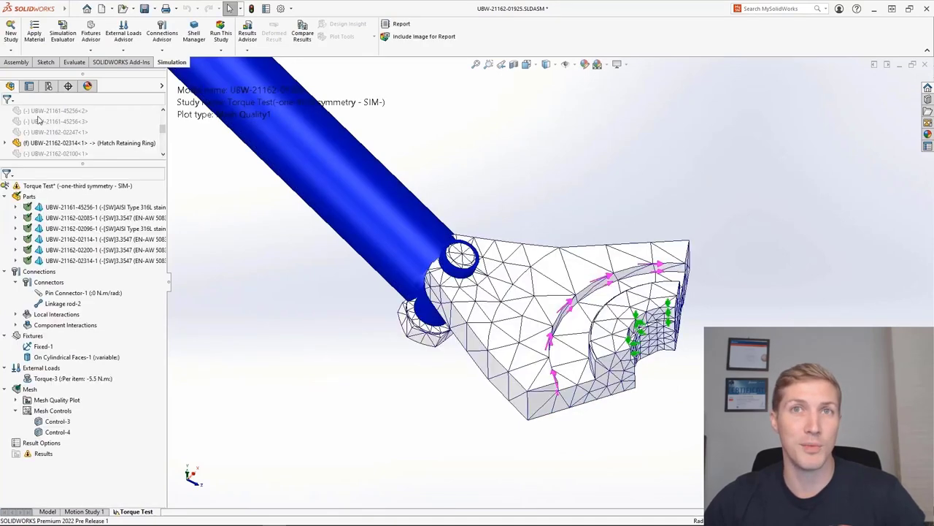
# Run the torque study and list the connector forces, including those of the linkage rod
pyautogui.rightClick(113, 189)
pyautogui.click(157, 210)
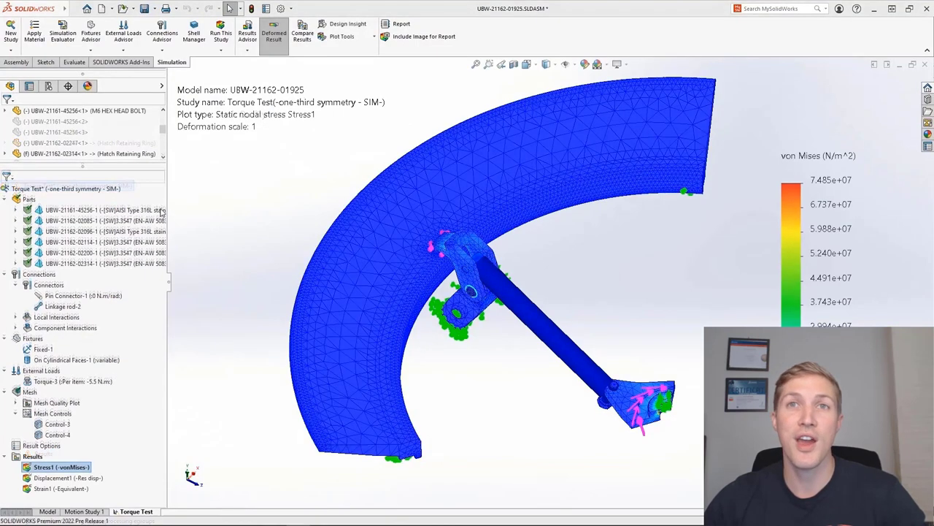
pyautogui.rightClick(39, 457)
pyautogui.click(111, 328)
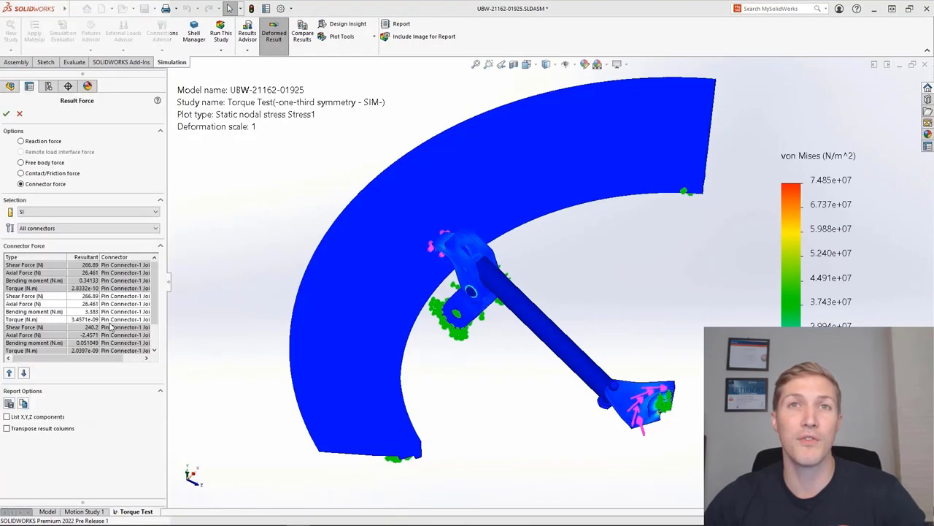
pyautogui.scroll(-2, 151, 331)
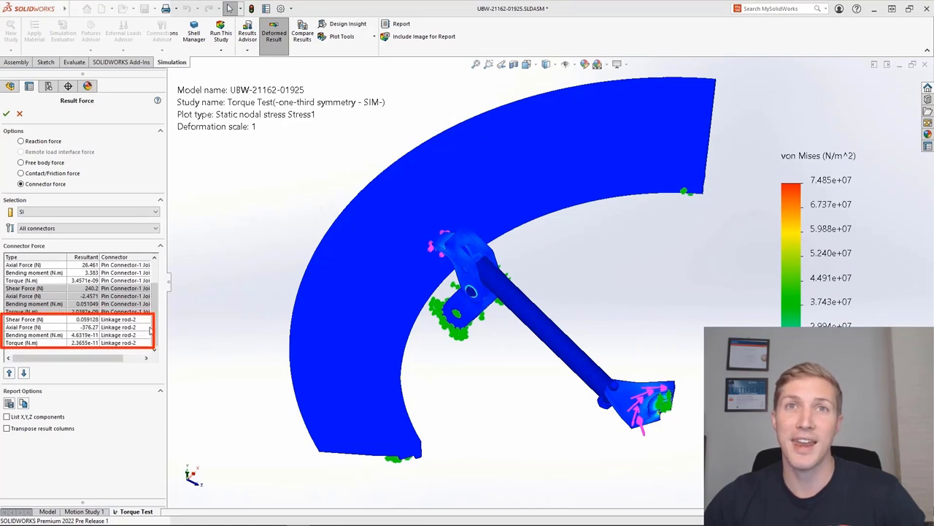
pyautogui.click(6, 114)
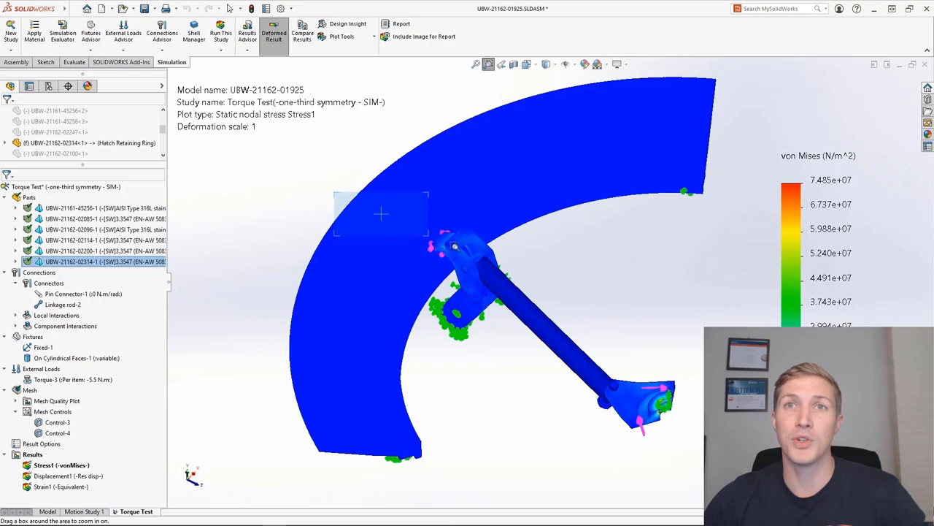
# List the normal contact/friction force on the retaining ring face beneath the clamp hook's tip
pyautogui.scroll(-5, 438, 248)
pyautogui.moveTo(625, 304); pyautogui.dragTo(647, 260, button='middle')
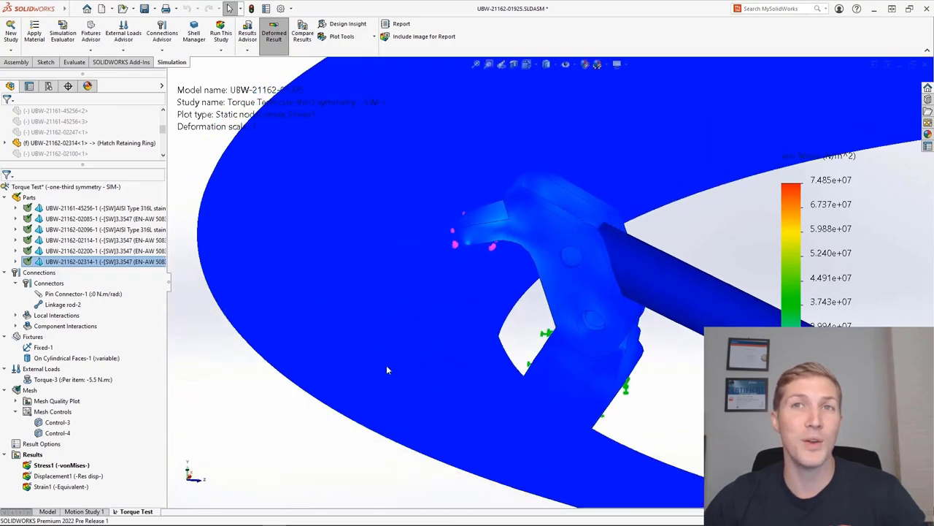
pyautogui.rightClick(33, 455)
pyautogui.click(86, 342)
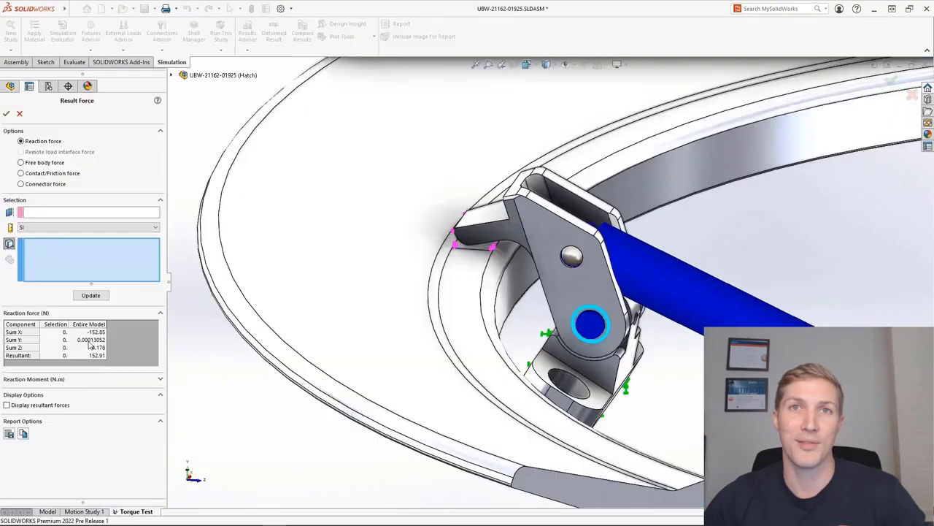
pyautogui.click(20, 173)
pyautogui.click(476, 243)
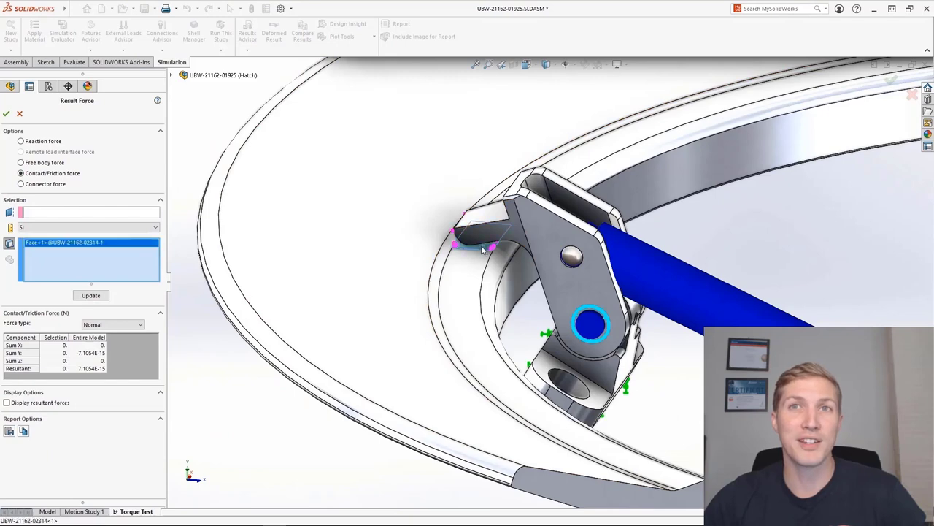
pyautogui.click(91, 295)
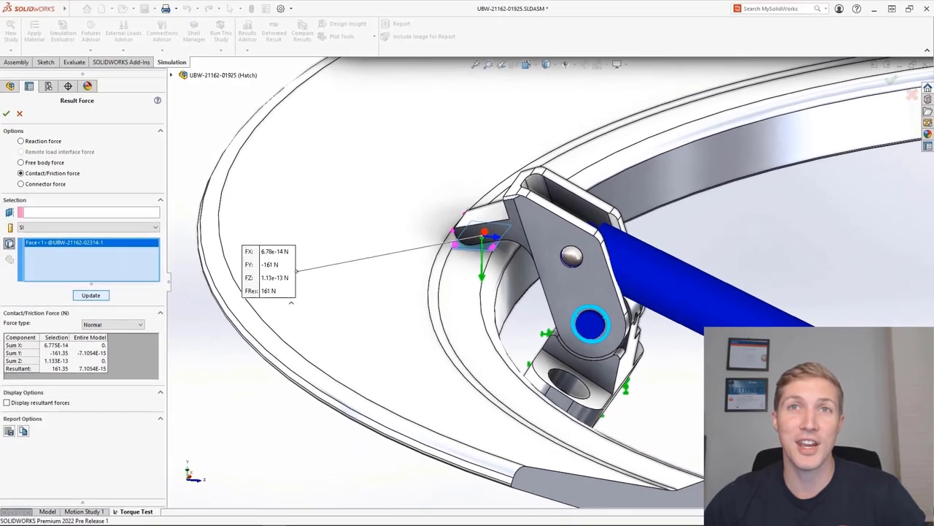
pyautogui.click(6, 113)
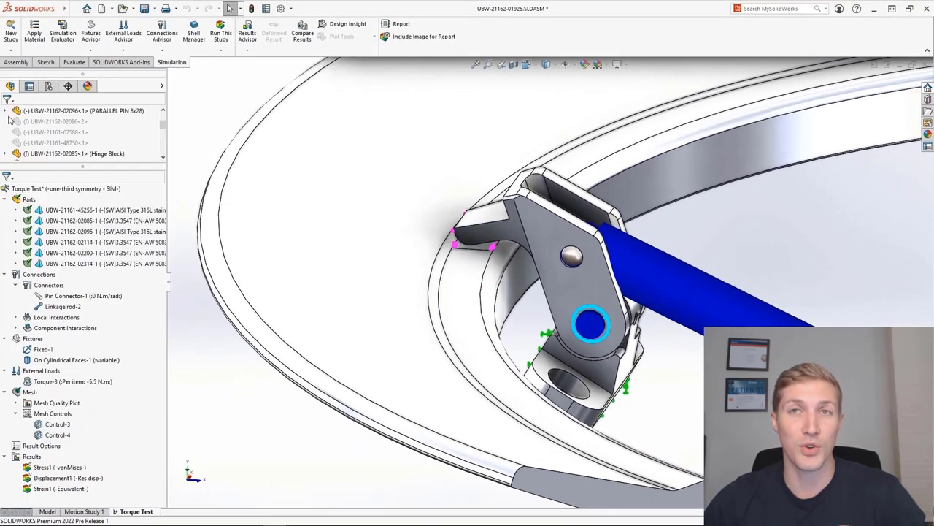
# Switch the clamp hook component to its 35mm configuration
pyautogui.rightClick(552, 230)
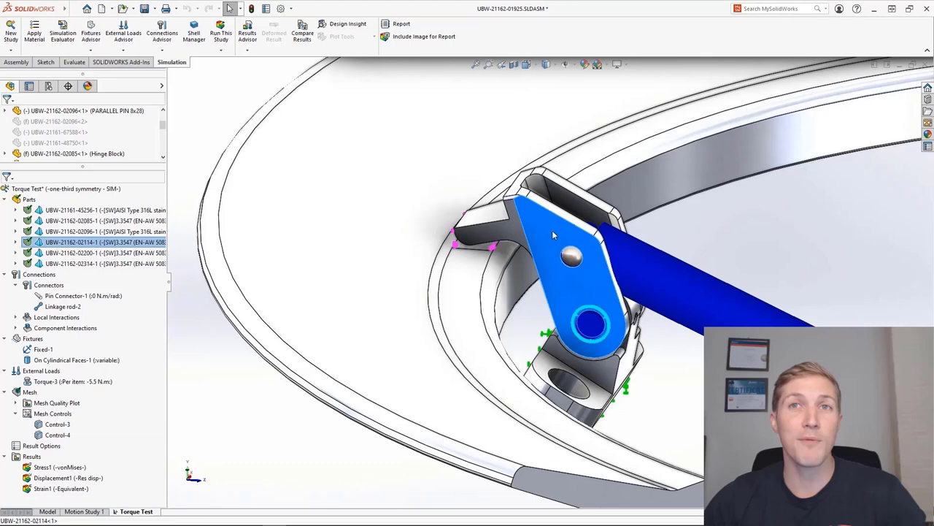
pyautogui.click(656, 130)
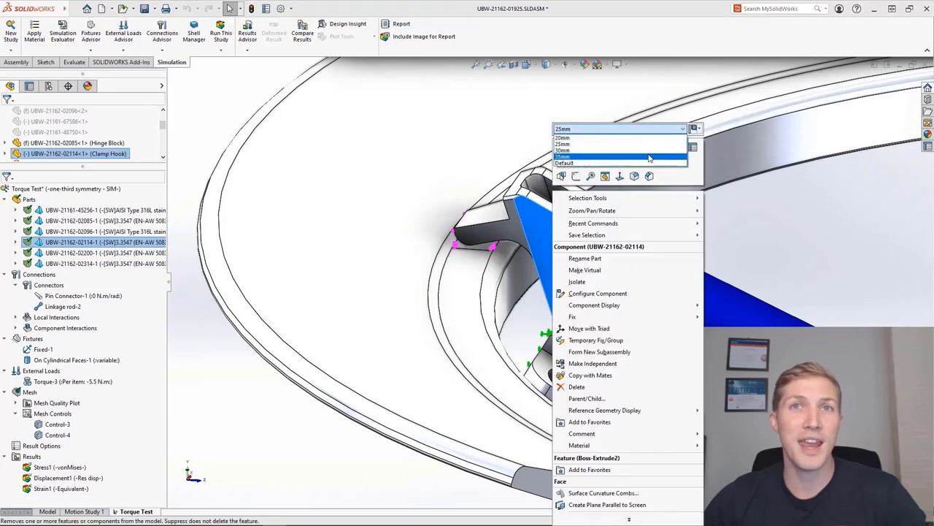
pyautogui.click(650, 157)
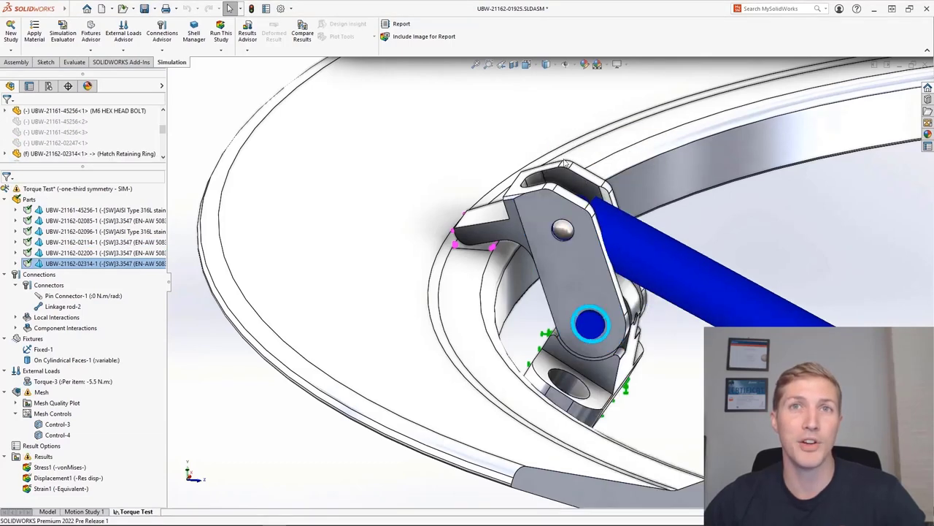
# Rerun the torque study and list the normal contact/friction force on the retaining ring face beneath the 35mm clamp hook's tip
pyautogui.rightClick(94, 191)
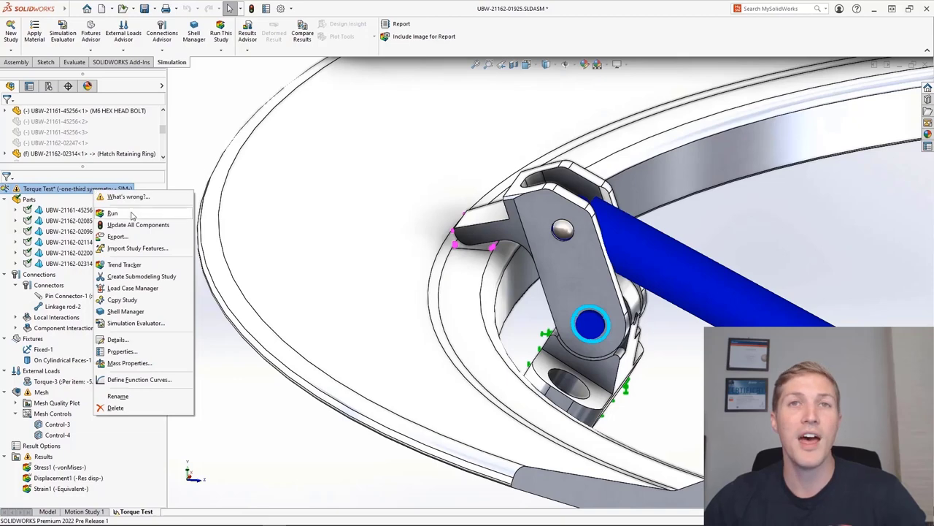
pyautogui.click(132, 211)
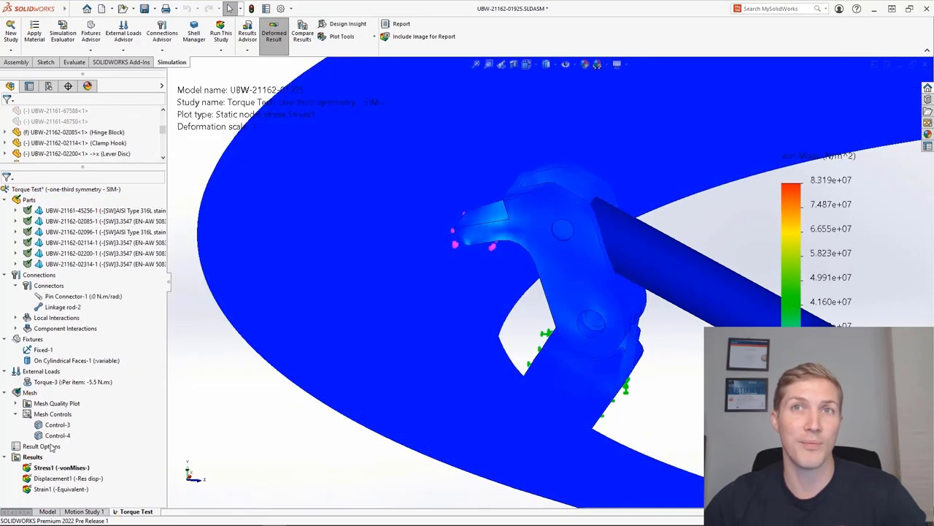
pyautogui.rightClick(44, 456)
pyautogui.click(99, 343)
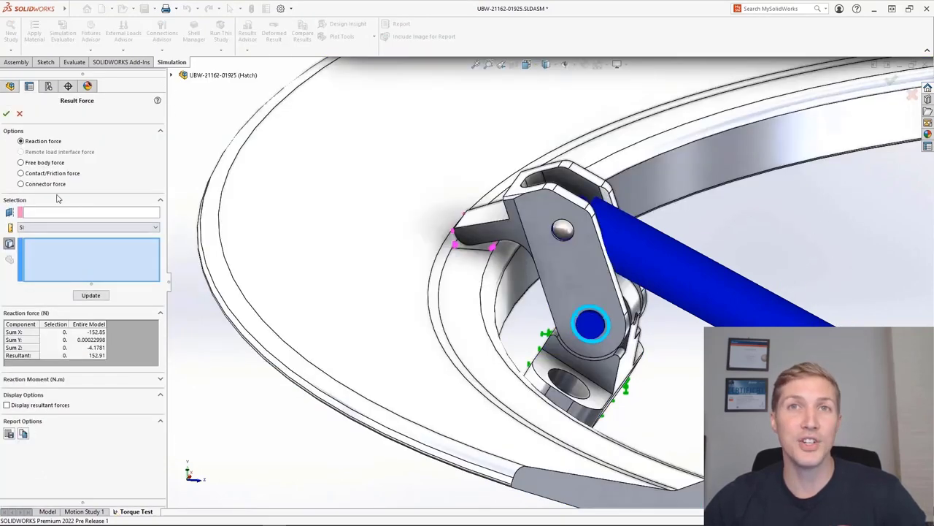
pyautogui.click(46, 174)
pyautogui.click(471, 240)
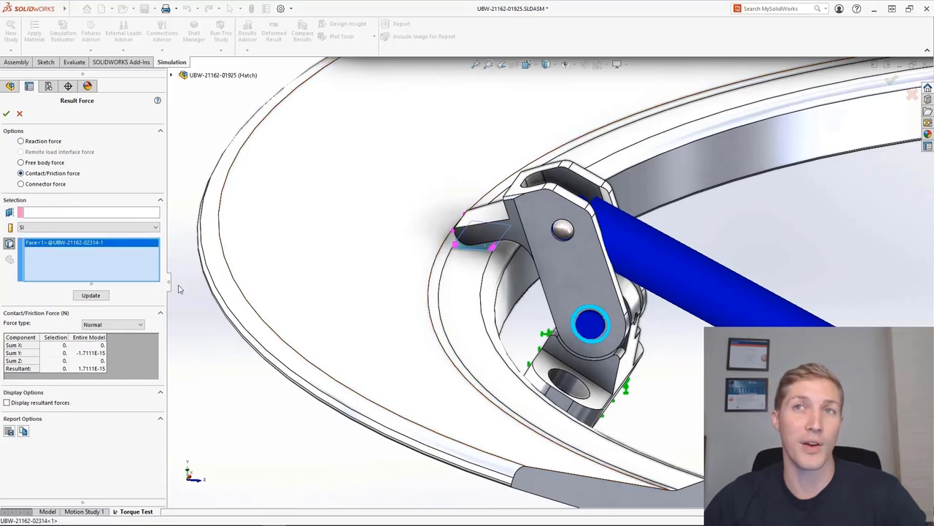
pyautogui.click(103, 296)
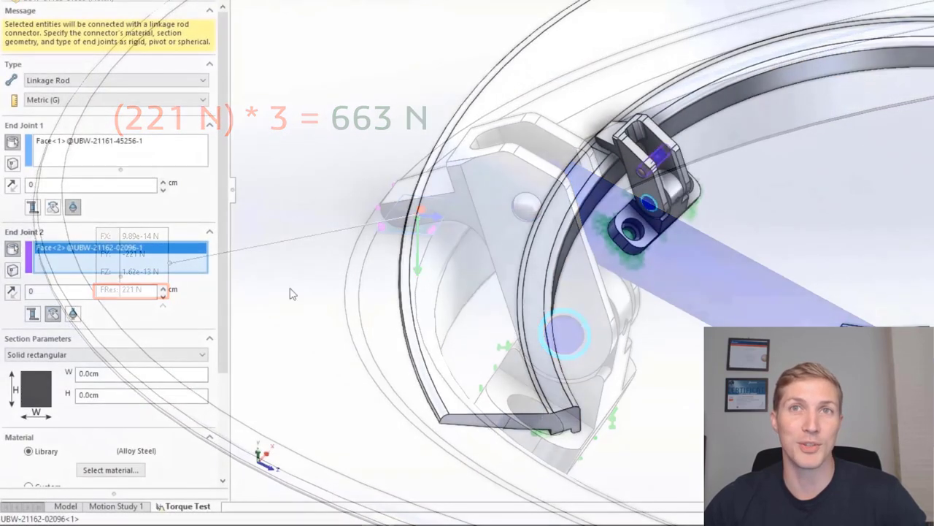
# Give the linkage rod connector a solid circular section with a 1.0 cm outer radius
pyautogui.click(83, 355)
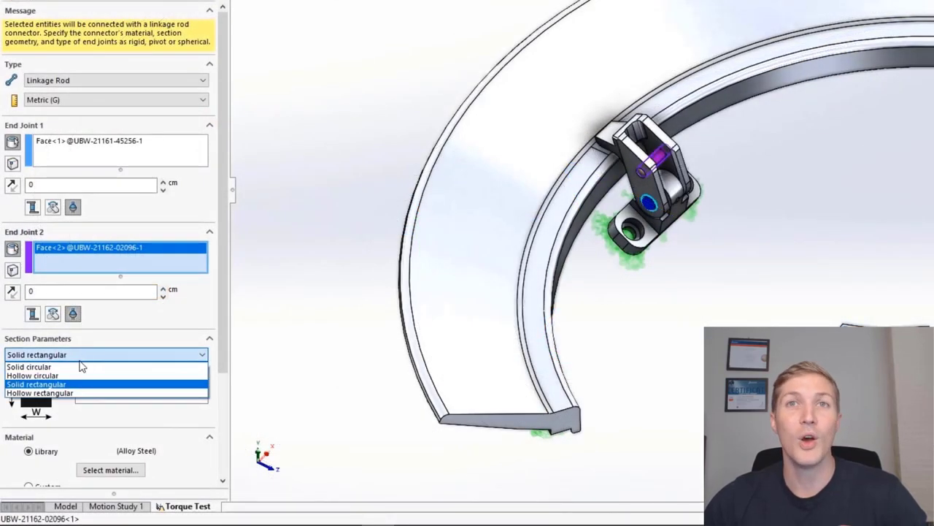
pyautogui.click(83, 366)
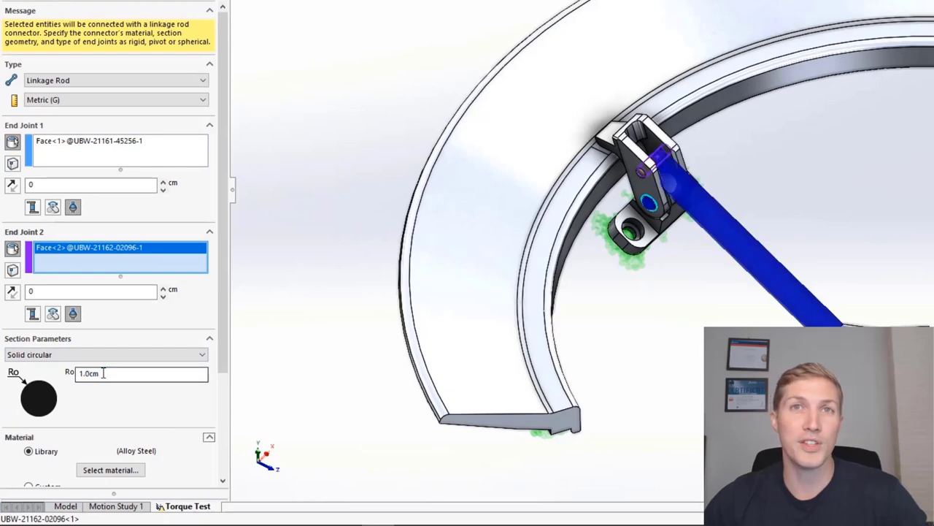